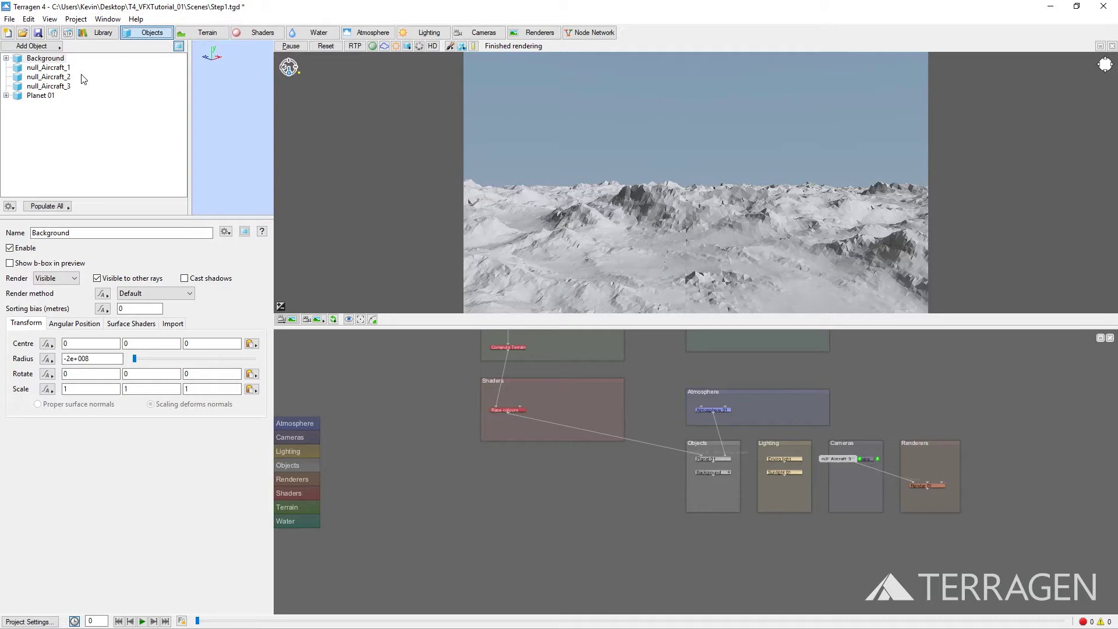
Step: Add an Obj reader that loads SU27Flanker_Proxy_v003.obj from T4_VFXTutorial_01/Objects/Aircraft
{"action": "left_click", "coordinate": [56, 47]}
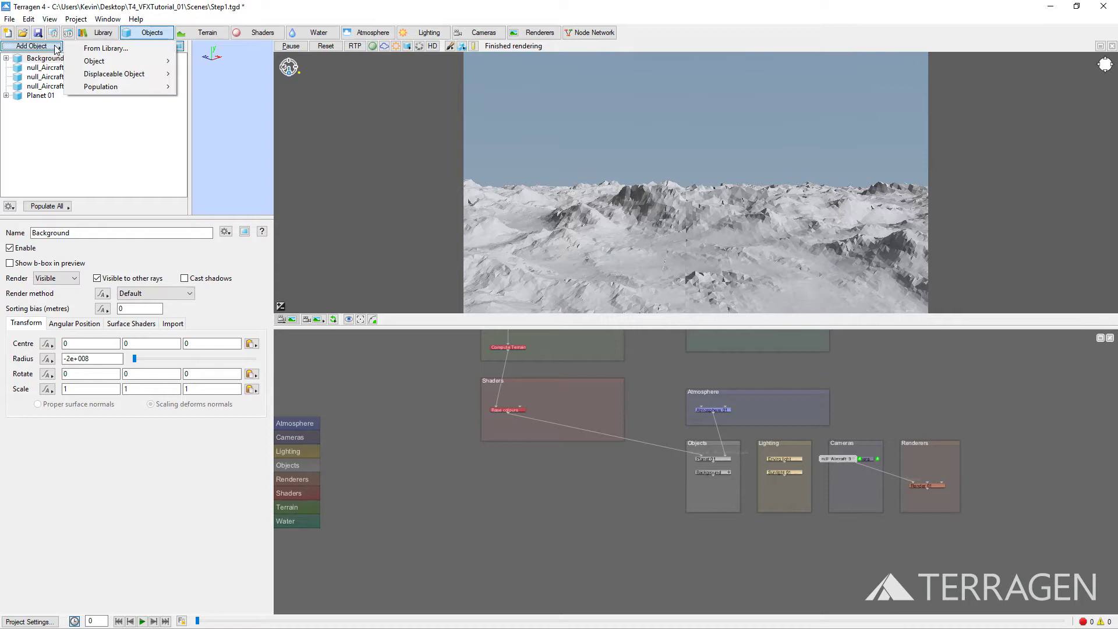
{"action": "mouse_move", "coordinate": [92, 63]}
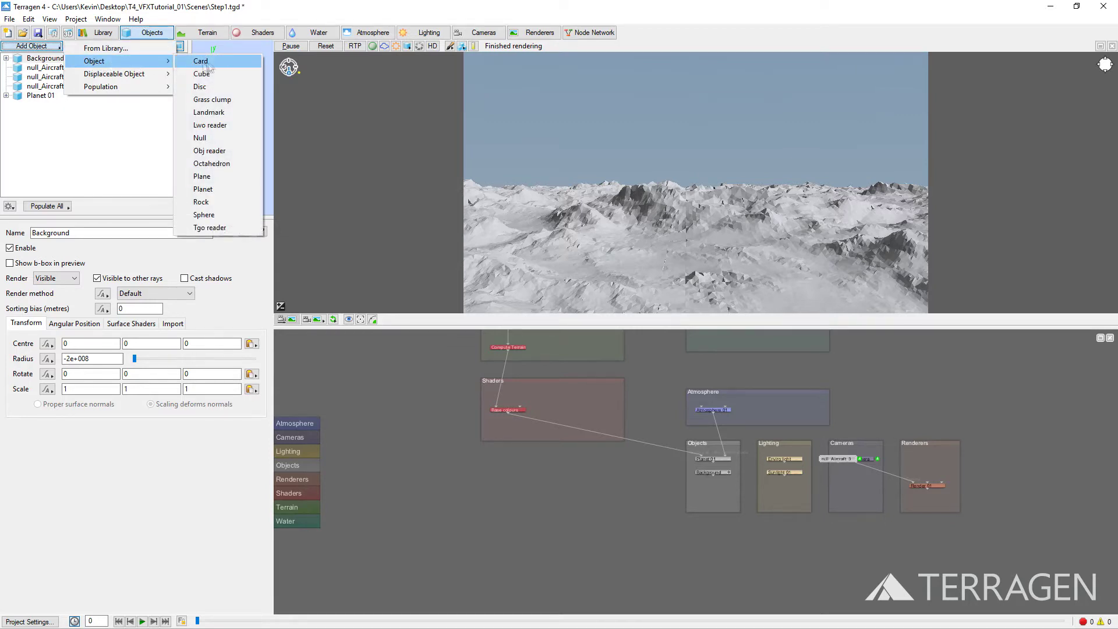
{"action": "left_click", "coordinate": [227, 153]}
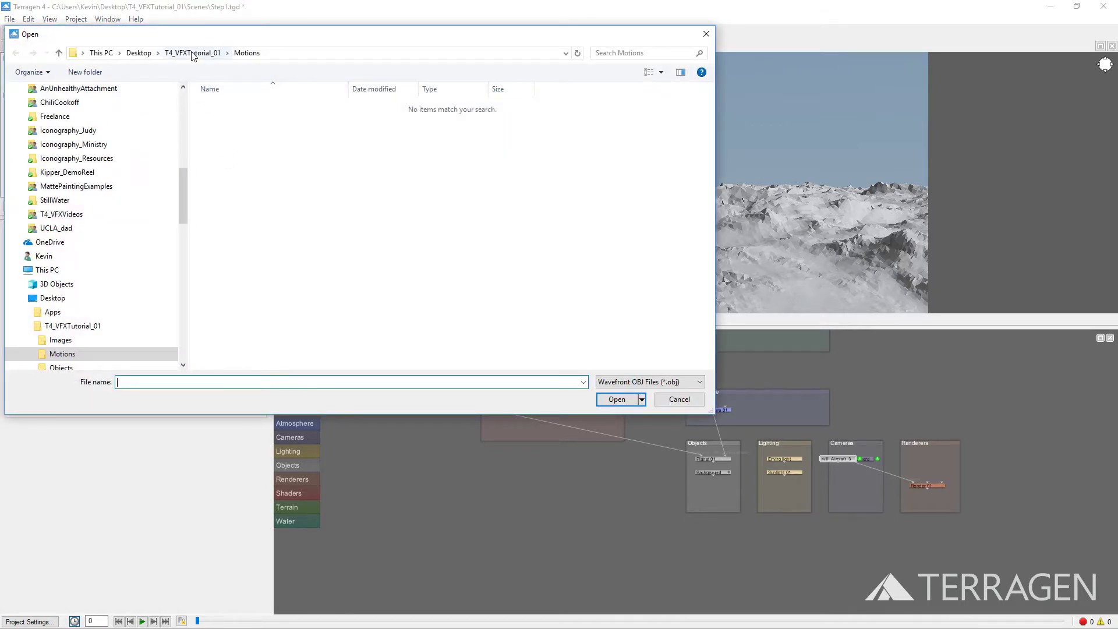
{"action": "left_click", "coordinate": [192, 53]}
{"action": "double_click", "coordinate": [226, 130]}
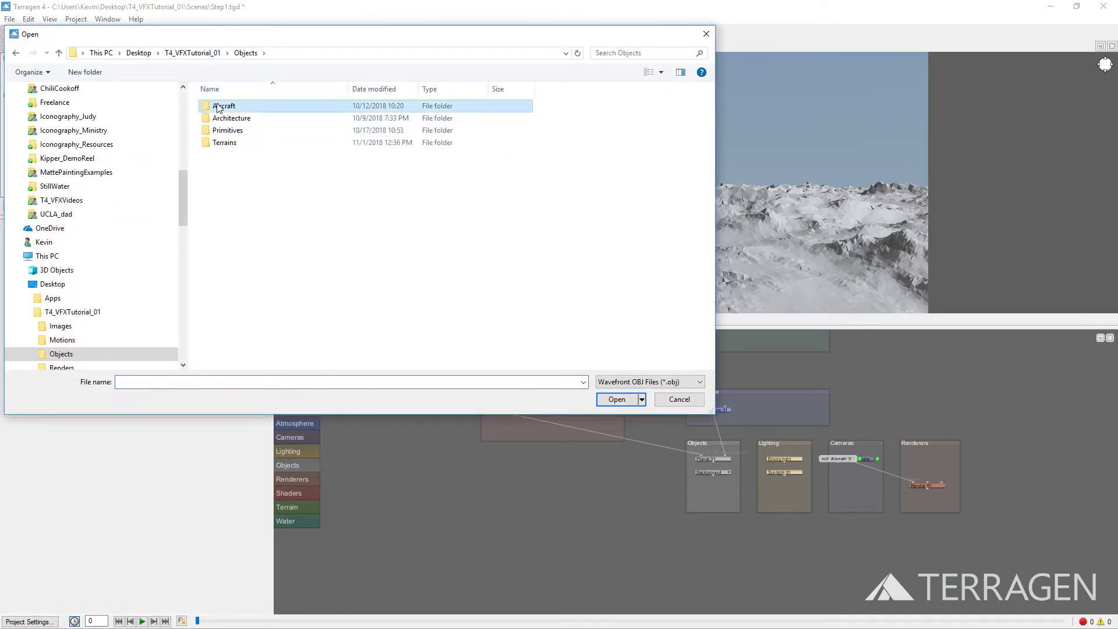
{"action": "double_click", "coordinate": [219, 107]}
{"action": "left_click", "coordinate": [222, 119]}
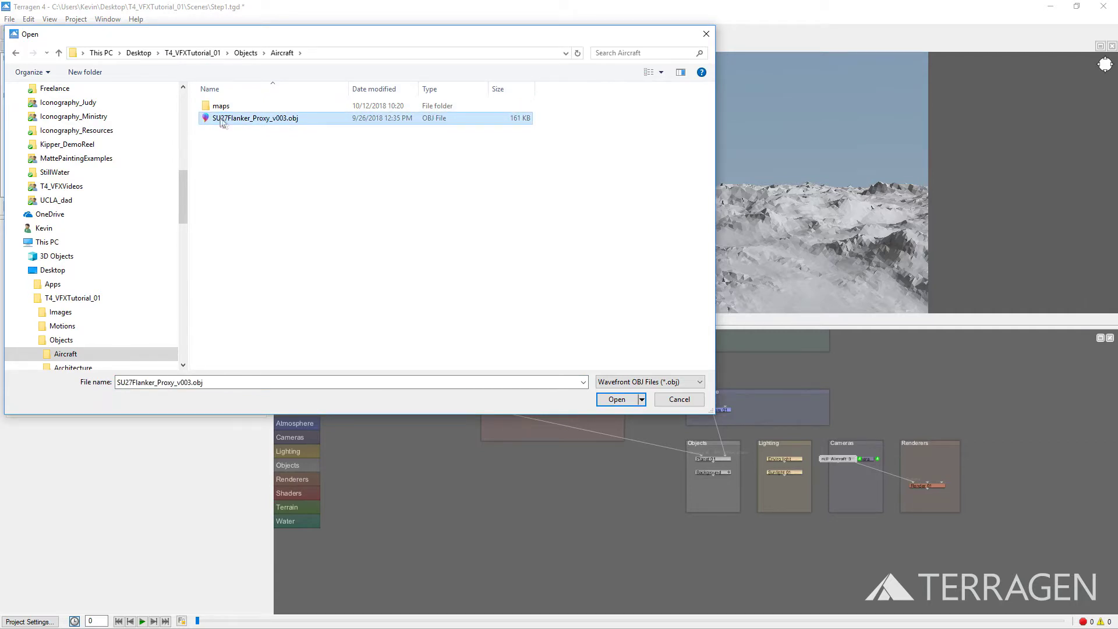
{"action": "left_click", "coordinate": [606, 399]}
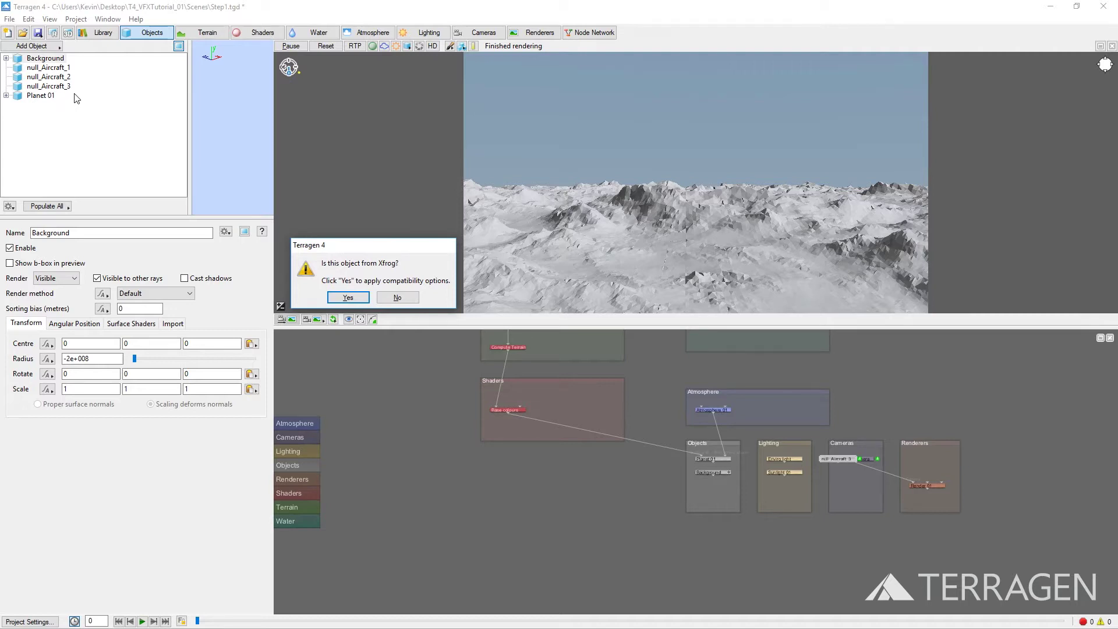
Step: Decline Xfrog compatibility and set animation keys on all three Translate values of the proxy
{"action": "left_click", "coordinate": [398, 298]}
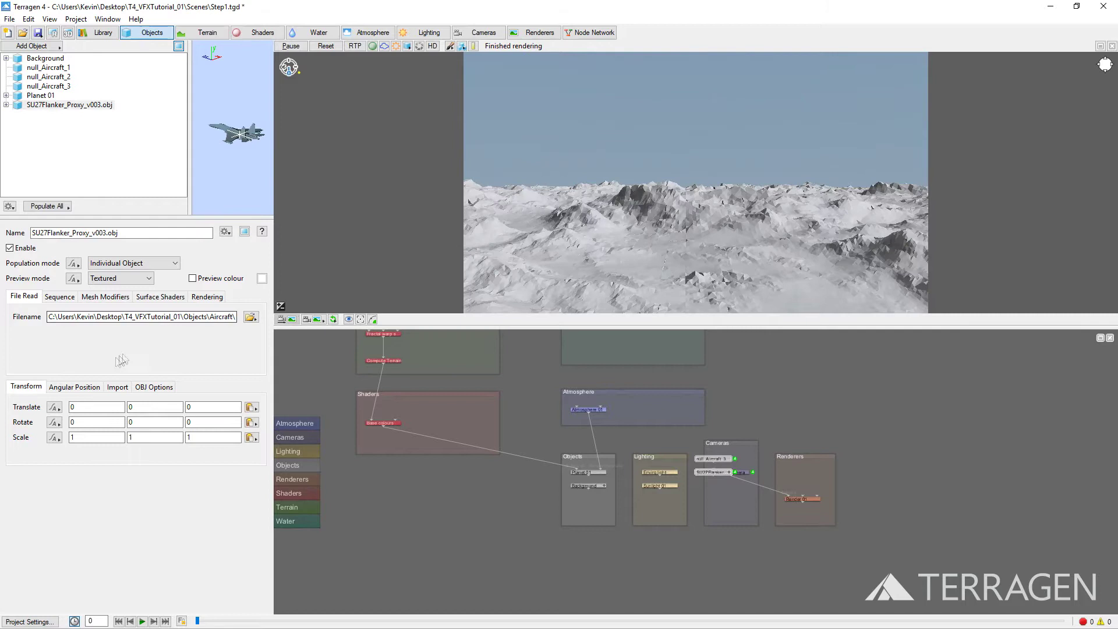
{"action": "left_click", "coordinate": [54, 408]}
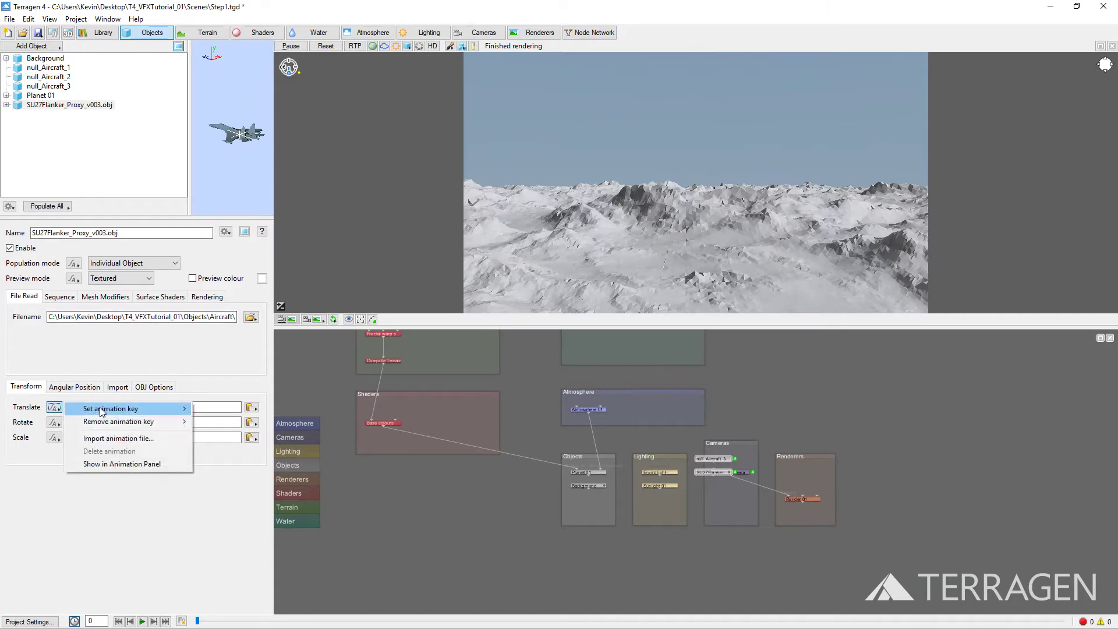
{"action": "mouse_move", "coordinate": [102, 411]}
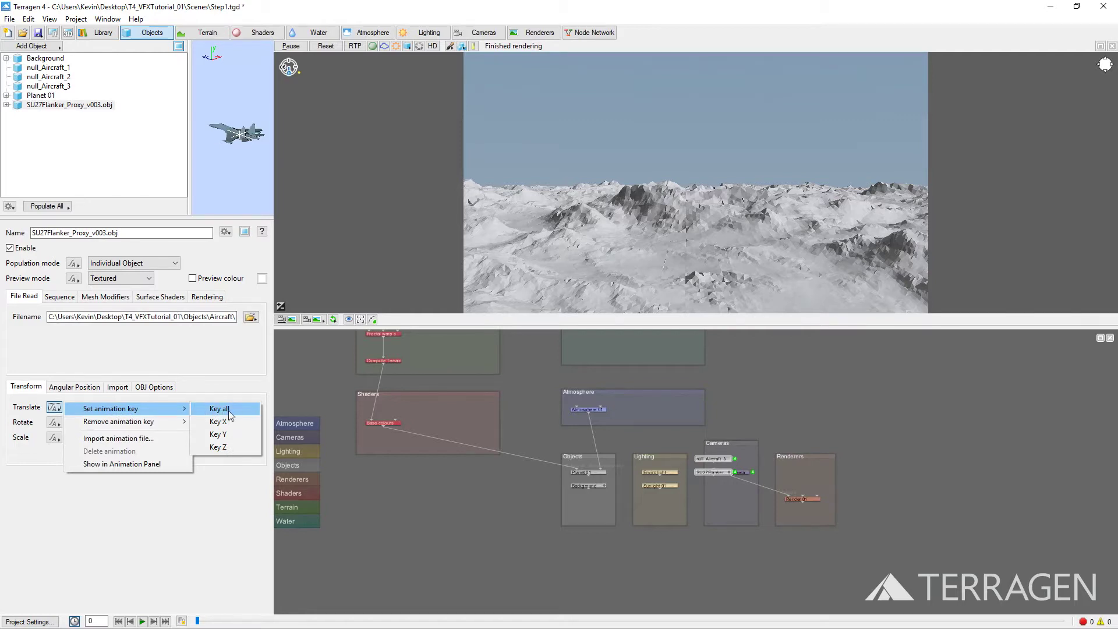
{"action": "left_click", "coordinate": [228, 410]}
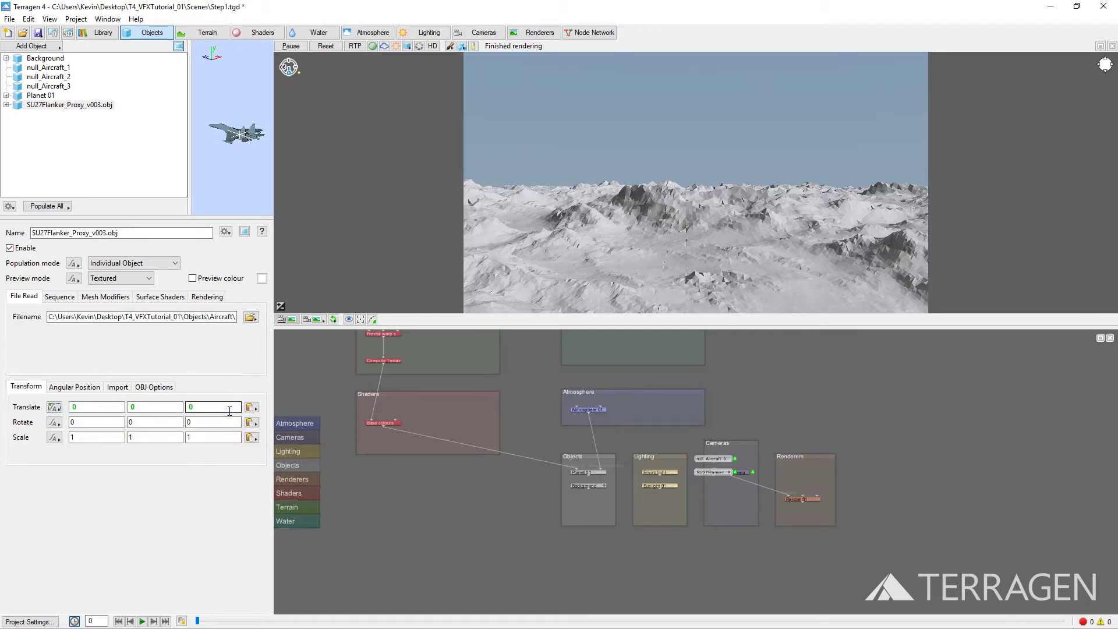
Step: Set animation keys on all three Rotate values of the proxy
{"action": "left_click", "coordinate": [54, 422]}
{"action": "mouse_move", "coordinate": [94, 424]}
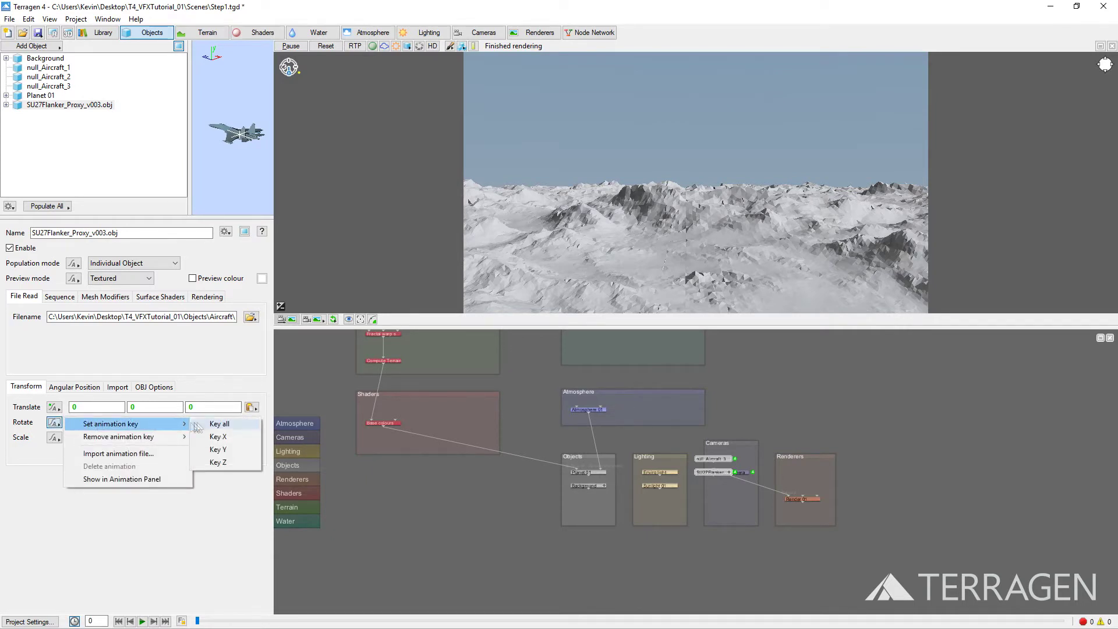
{"action": "left_click", "coordinate": [219, 425]}
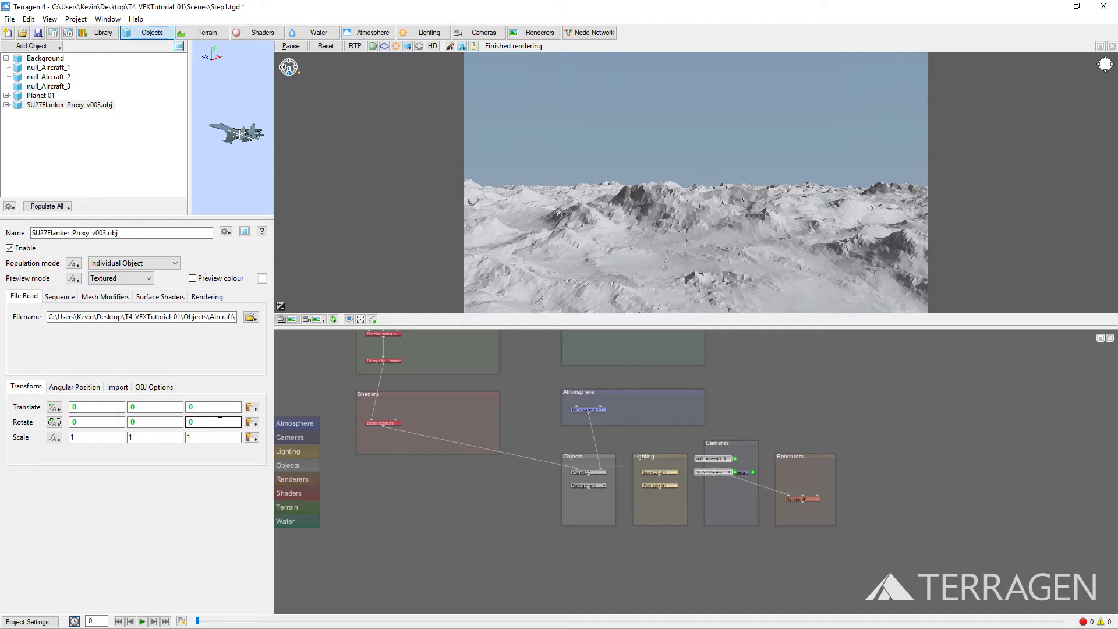
Step: Show the Animation Panel maximised to fill the workspace
{"action": "left_click", "coordinate": [50, 20]}
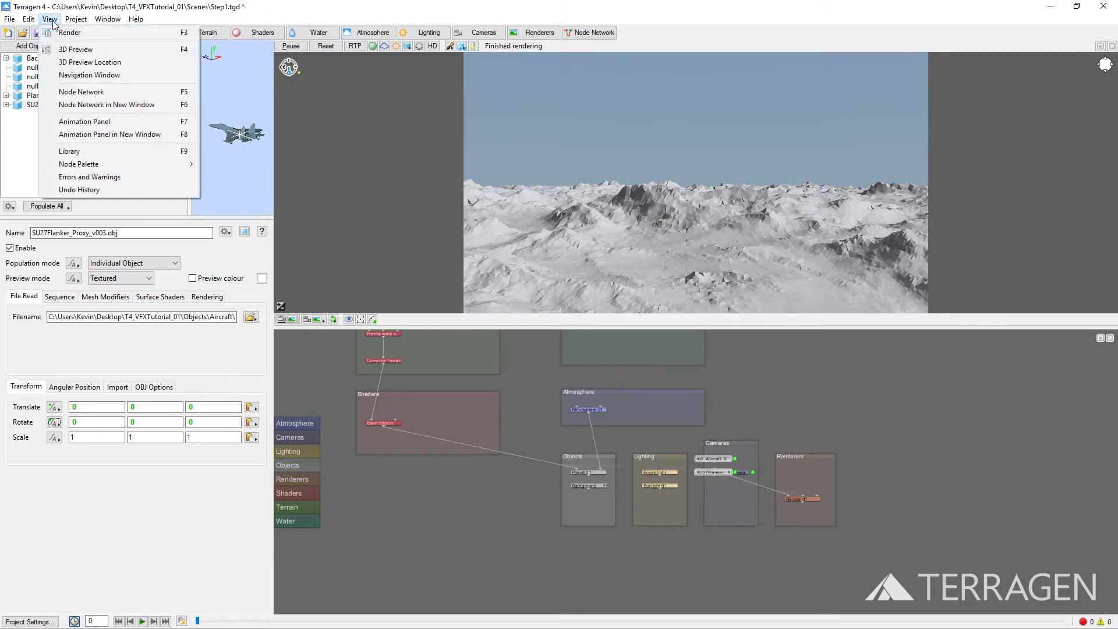
{"action": "left_click", "coordinate": [85, 122]}
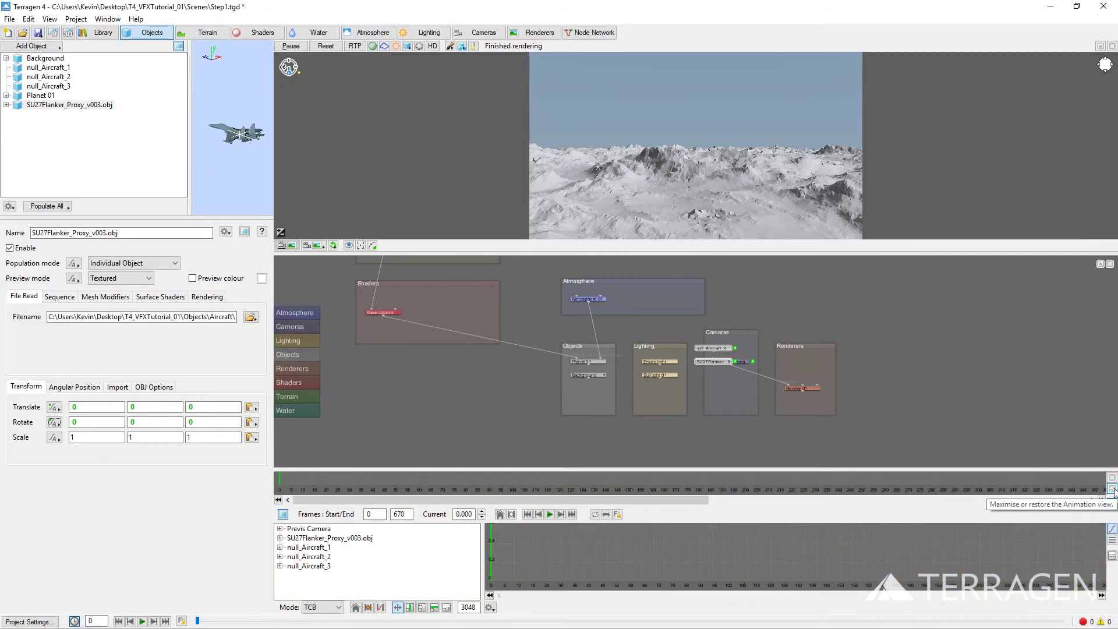
{"action": "left_click", "coordinate": [1113, 489]}
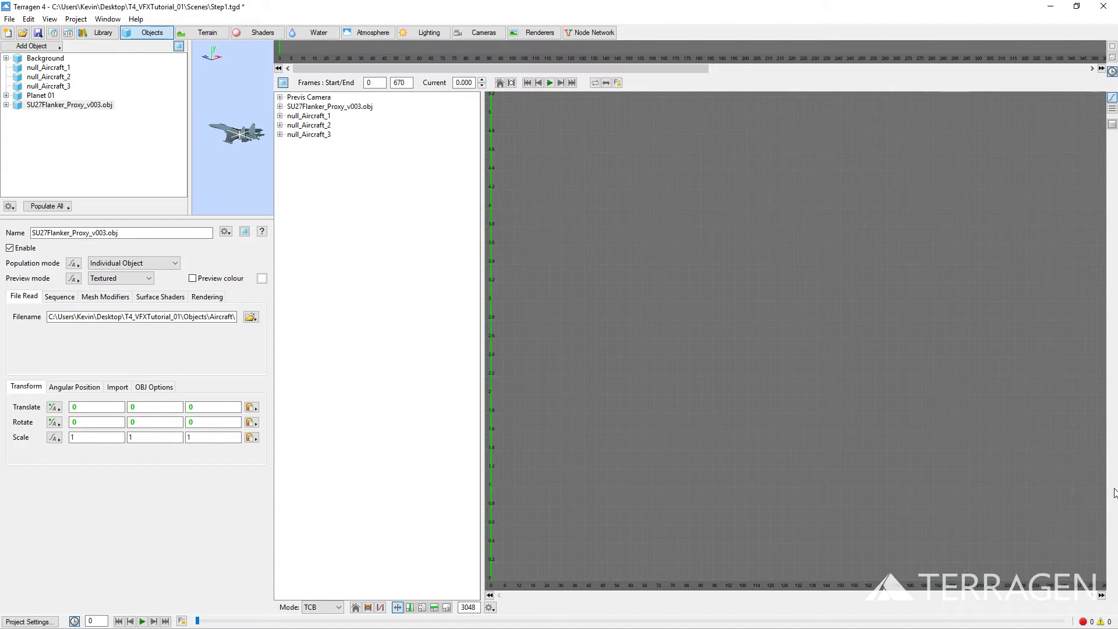
Step: Expand null_Aircraft_1's Position channels and display its X curve
{"action": "left_click", "coordinate": [281, 116]}
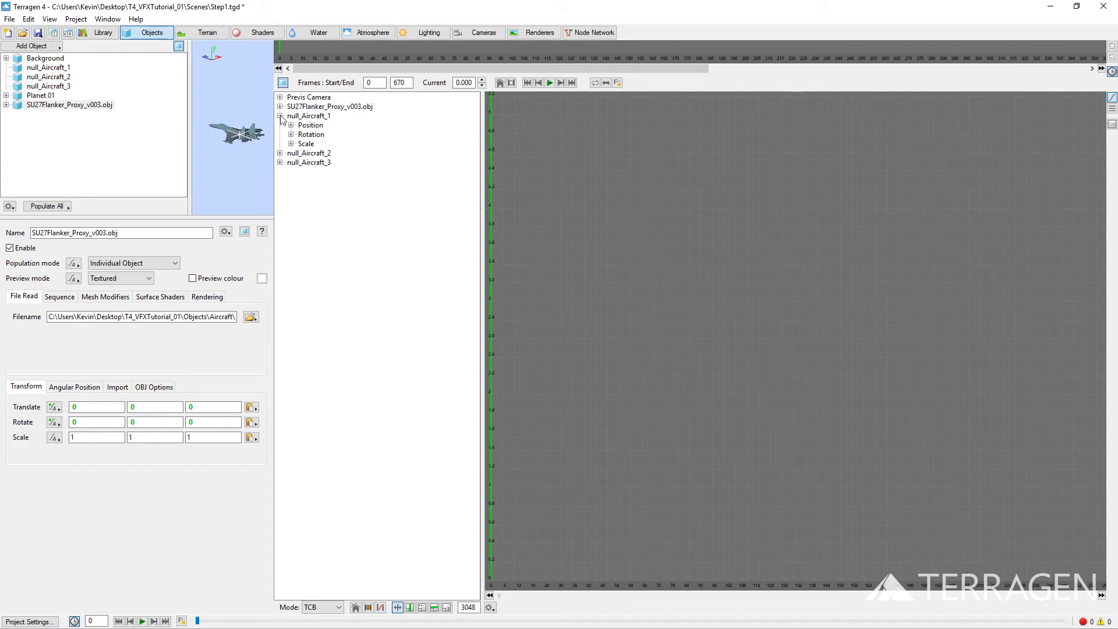
{"action": "left_click", "coordinate": [291, 126]}
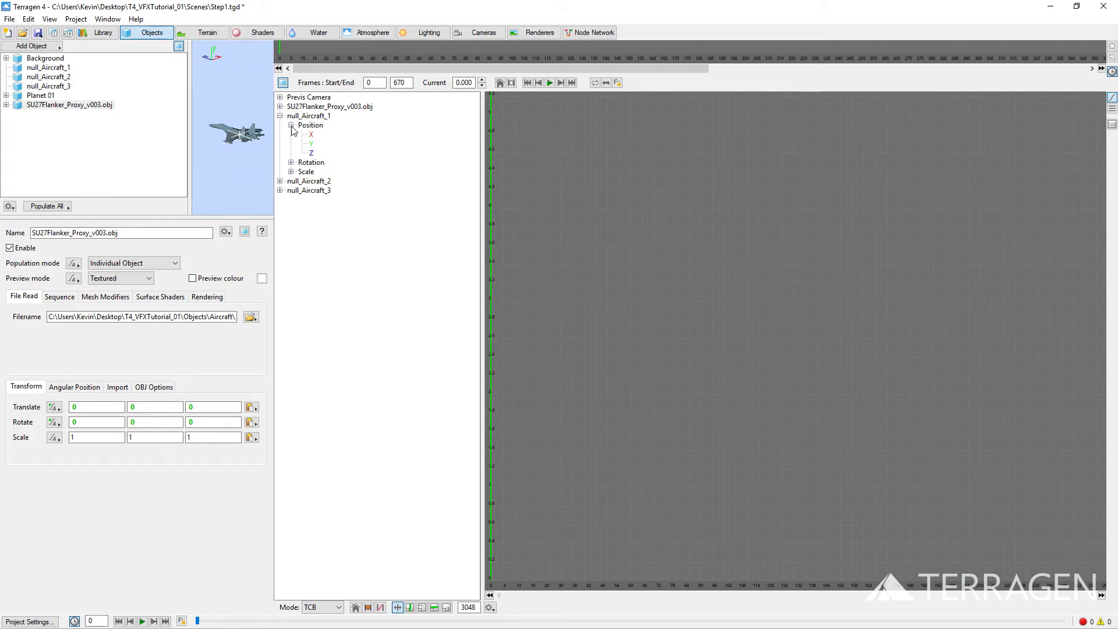
{"action": "left_click", "coordinate": [311, 136]}
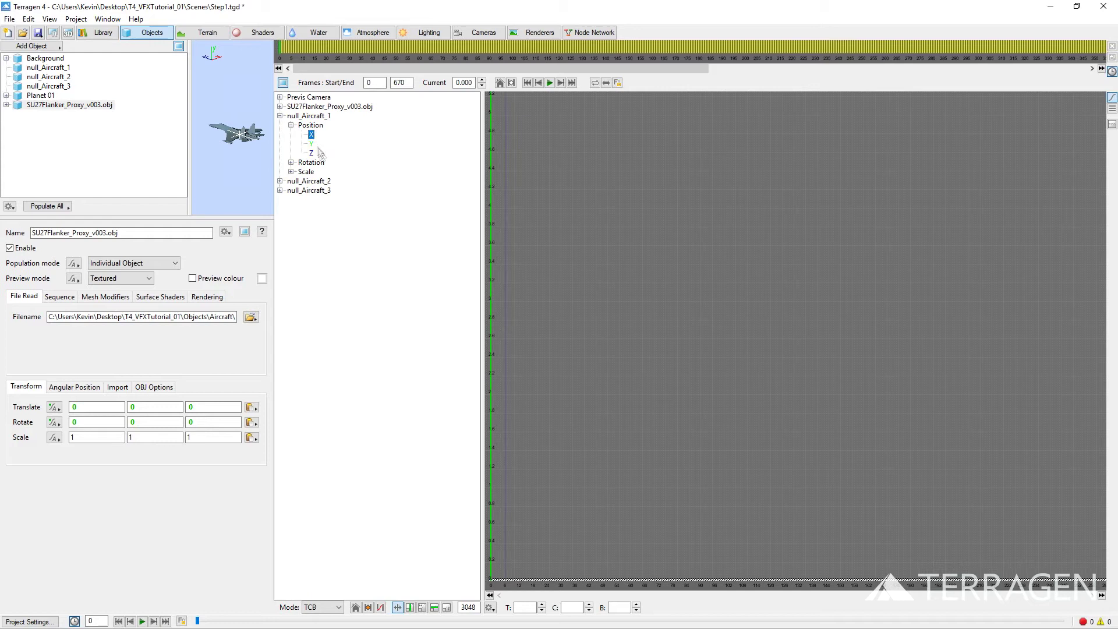
Step: Fit the graph and copy all of null_Aircraft_1's Position X keyframes
{"action": "left_click", "coordinate": [380, 607]}
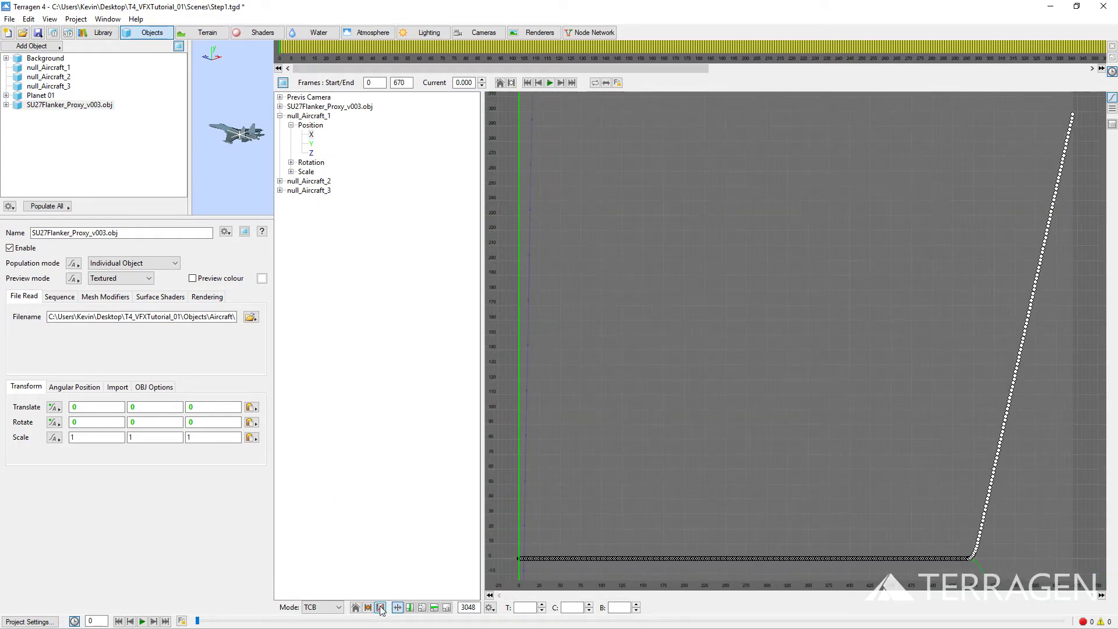
{"action": "left_click", "coordinate": [551, 429]}
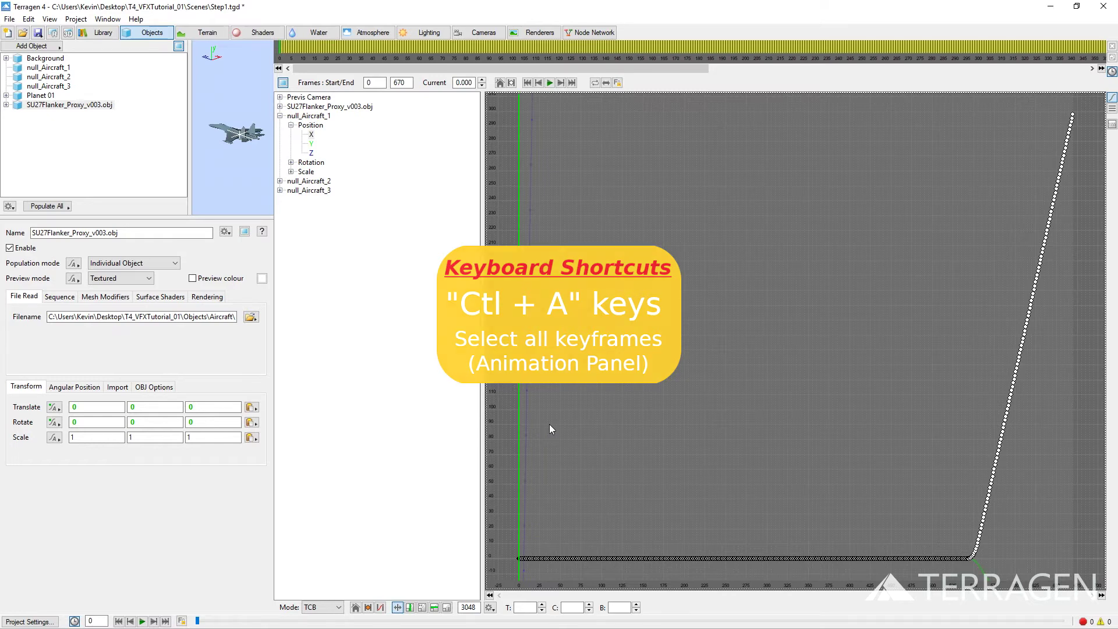
{"action": "key", "text": "ctrl+a"}
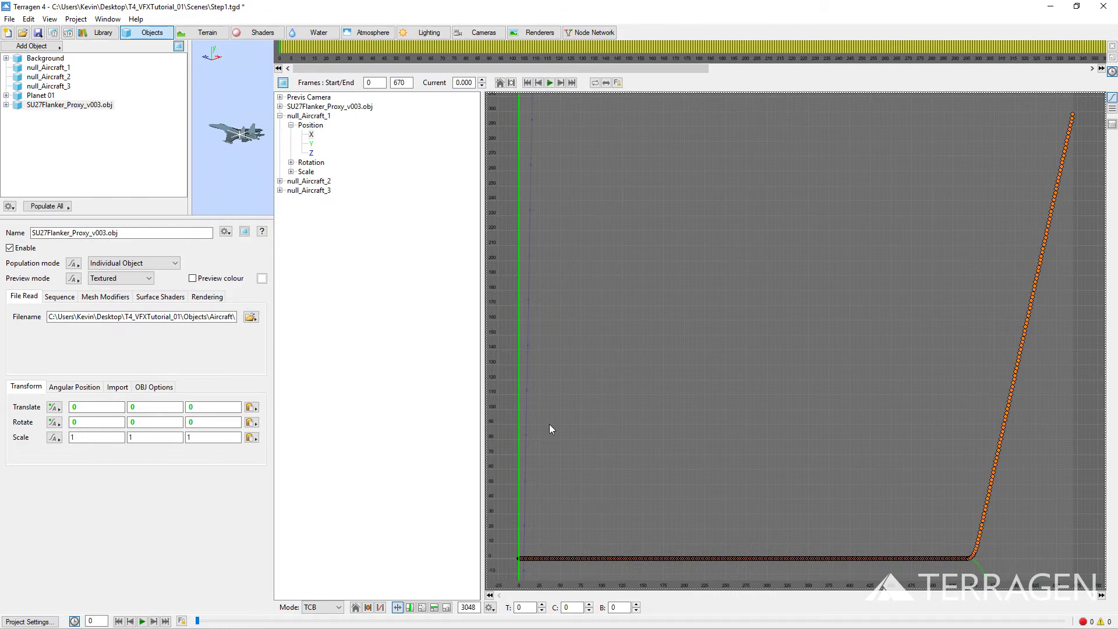
{"action": "right_click", "coordinate": [550, 425]}
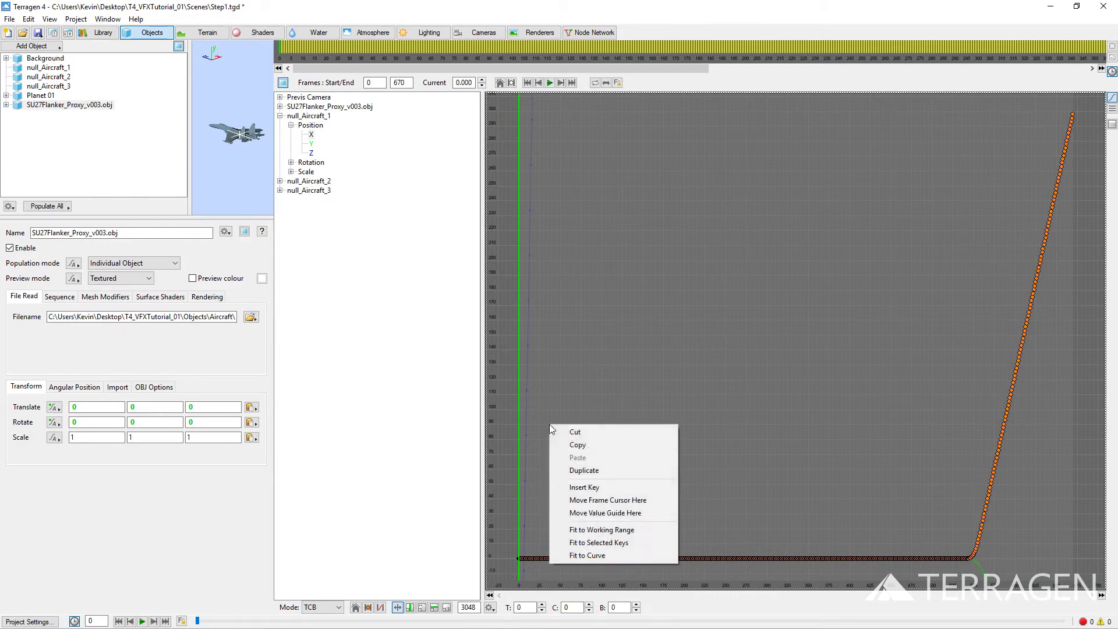
{"action": "left_click", "coordinate": [599, 447]}
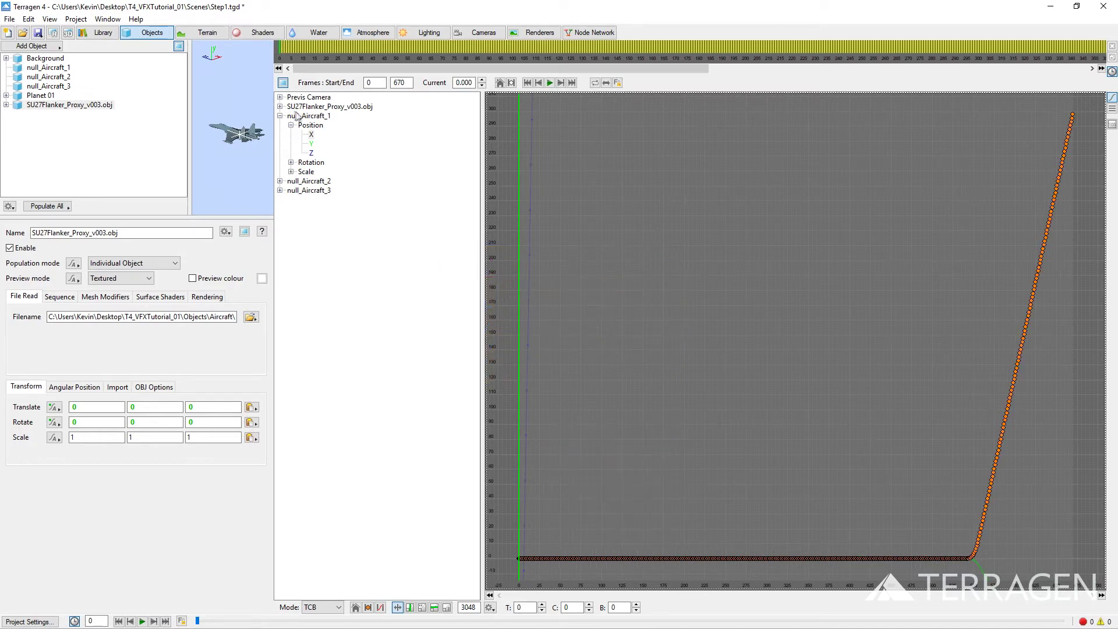
Step: Paste the copied keys onto the SU27 proxy's Translate X curve
{"action": "left_click", "coordinate": [280, 106]}
{"action": "left_click", "coordinate": [291, 116]}
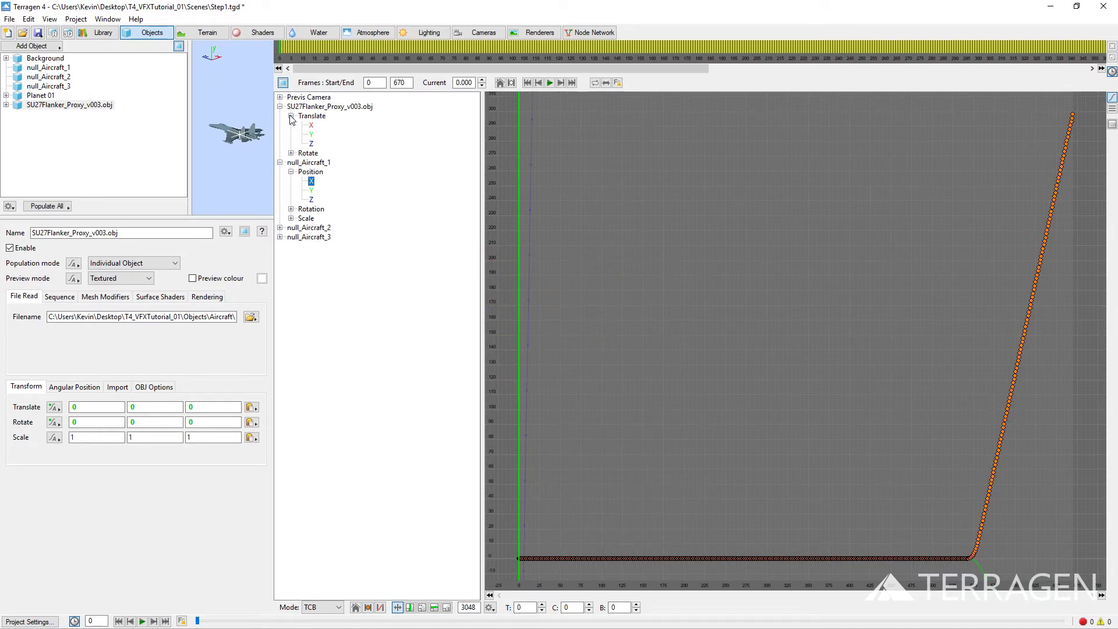
{"action": "left_click", "coordinate": [312, 124]}
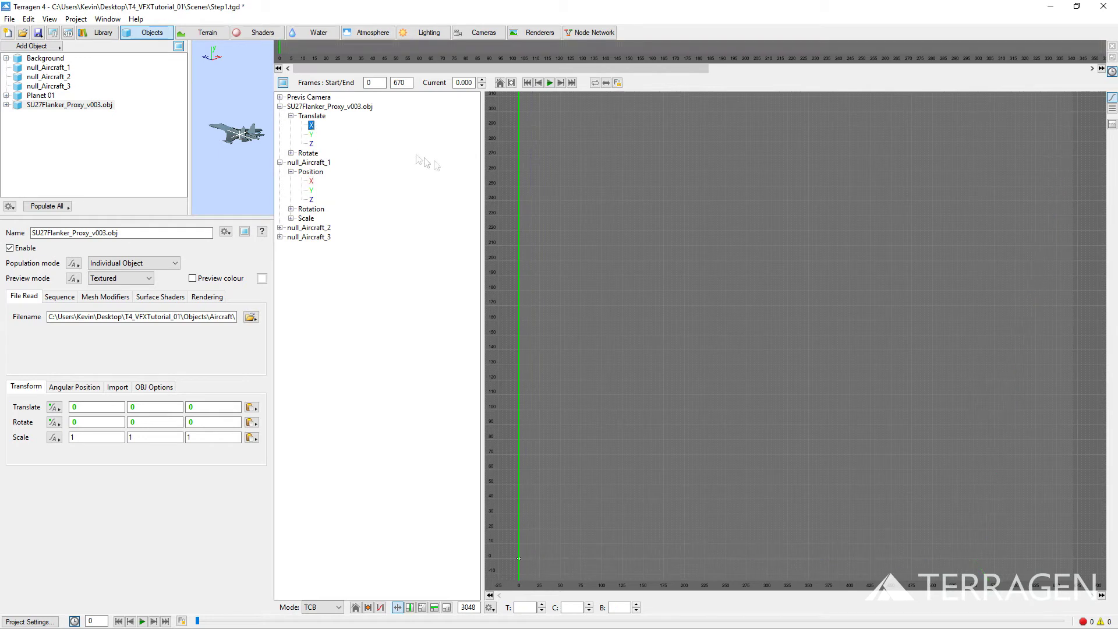
{"action": "left_click", "coordinate": [552, 200]}
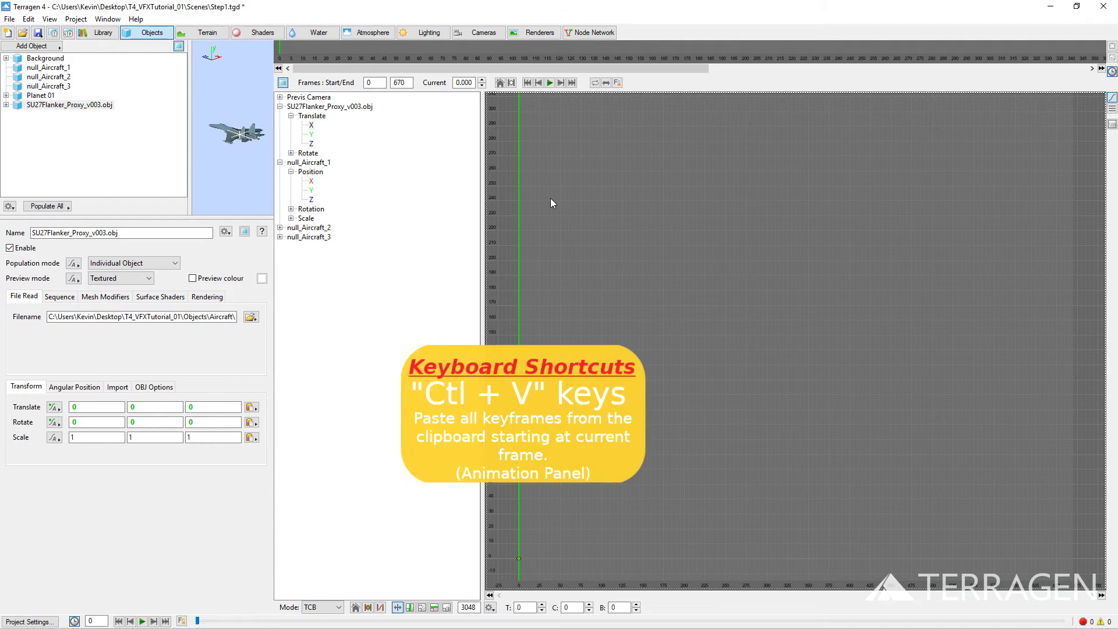
{"action": "right_click", "coordinate": [552, 202]}
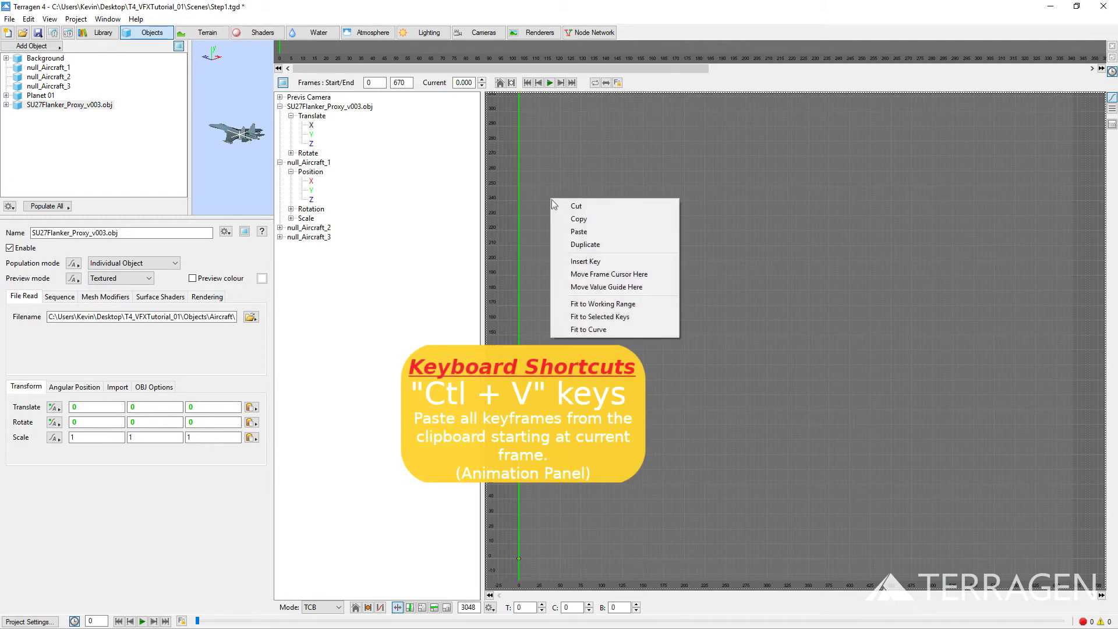
{"action": "left_click", "coordinate": [566, 232]}
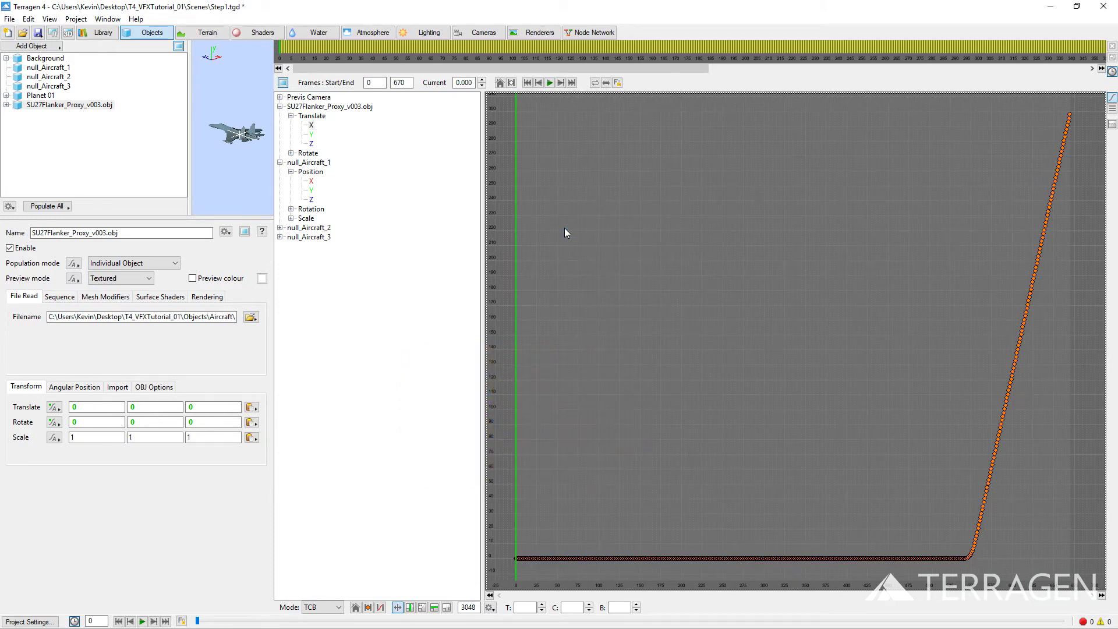
Step: Copy all keyframes from null_Aircraft_1's Position Y curve
{"action": "left_click", "coordinate": [311, 191]}
{"action": "left_click", "coordinate": [536, 216]}
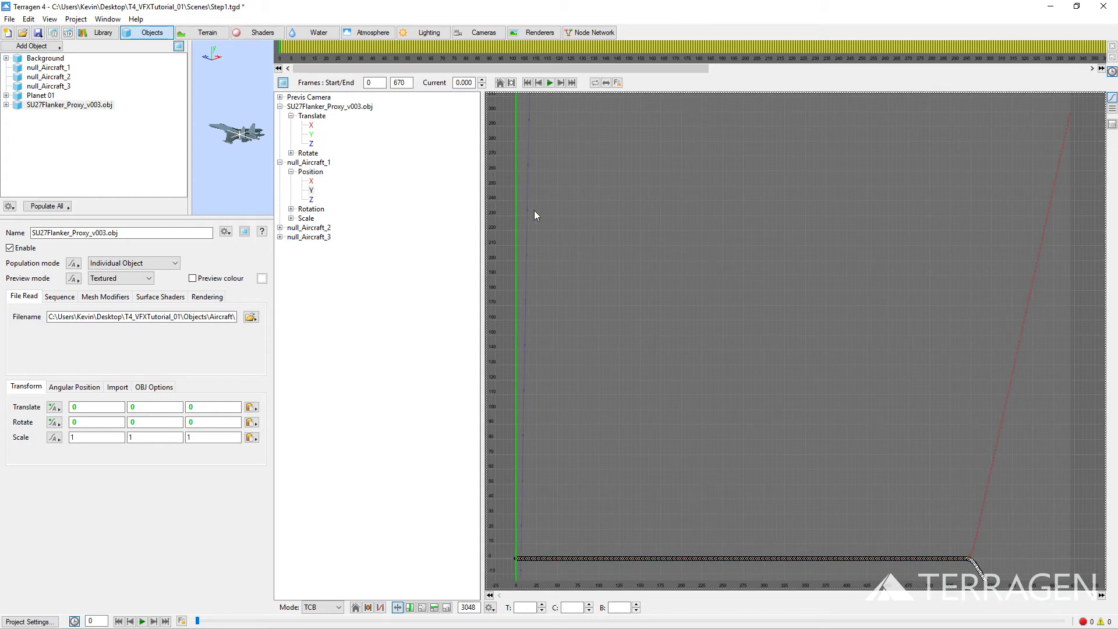
{"action": "key", "text": "ctrl+a"}
{"action": "right_click", "coordinate": [537, 212]}
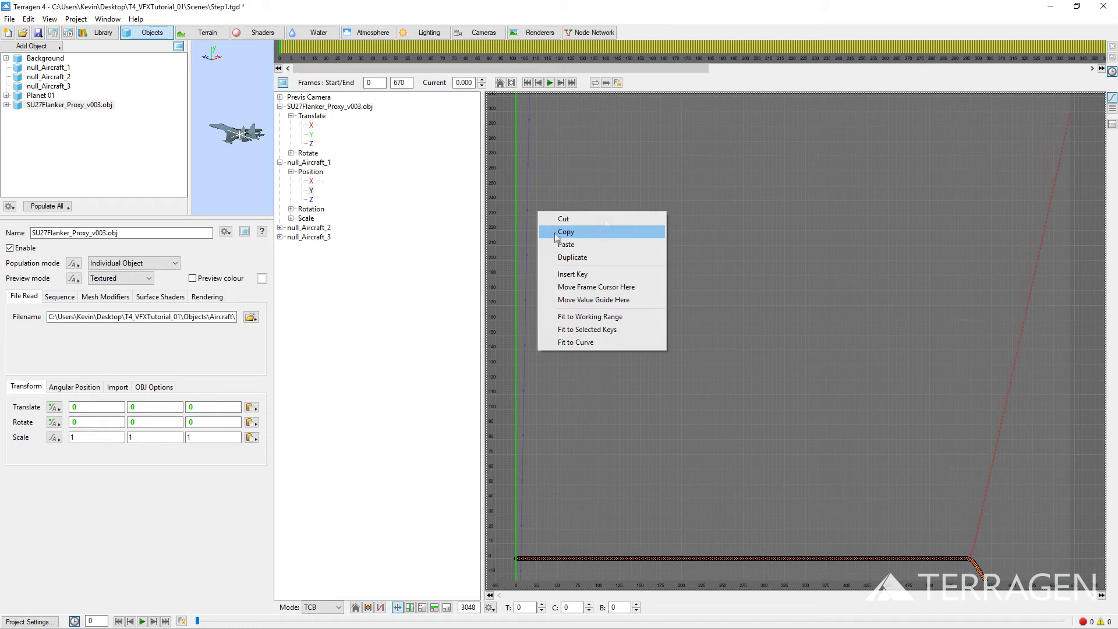
{"action": "left_click", "coordinate": [606, 232]}
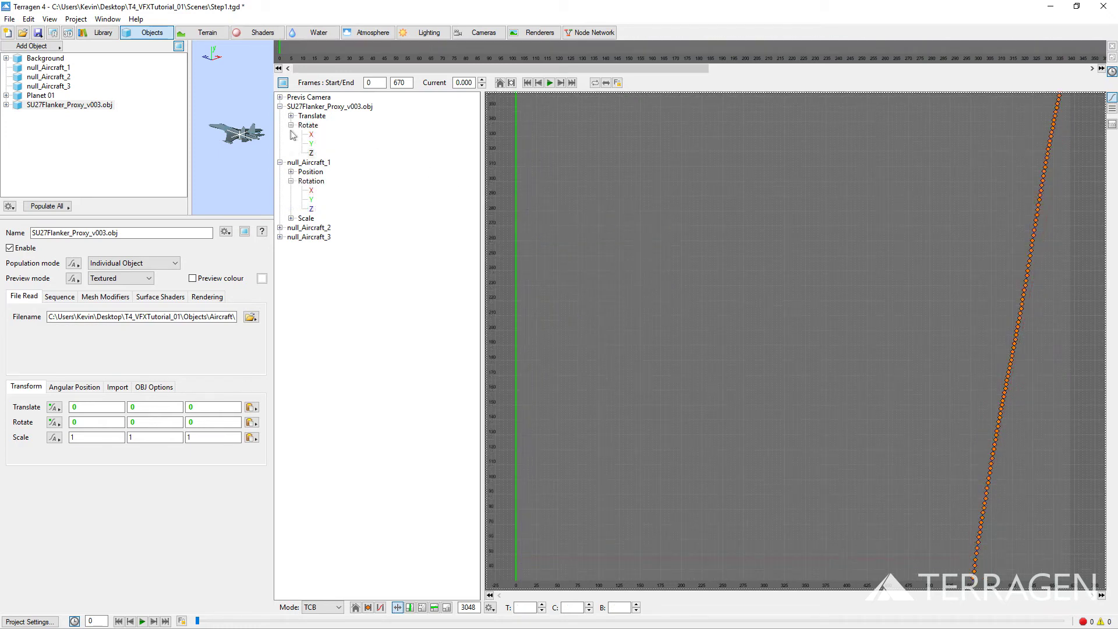
Step: Collapse the Rotate channels and fit the proxy's Translate Y curve in the graph
{"action": "left_click", "coordinate": [291, 125]}
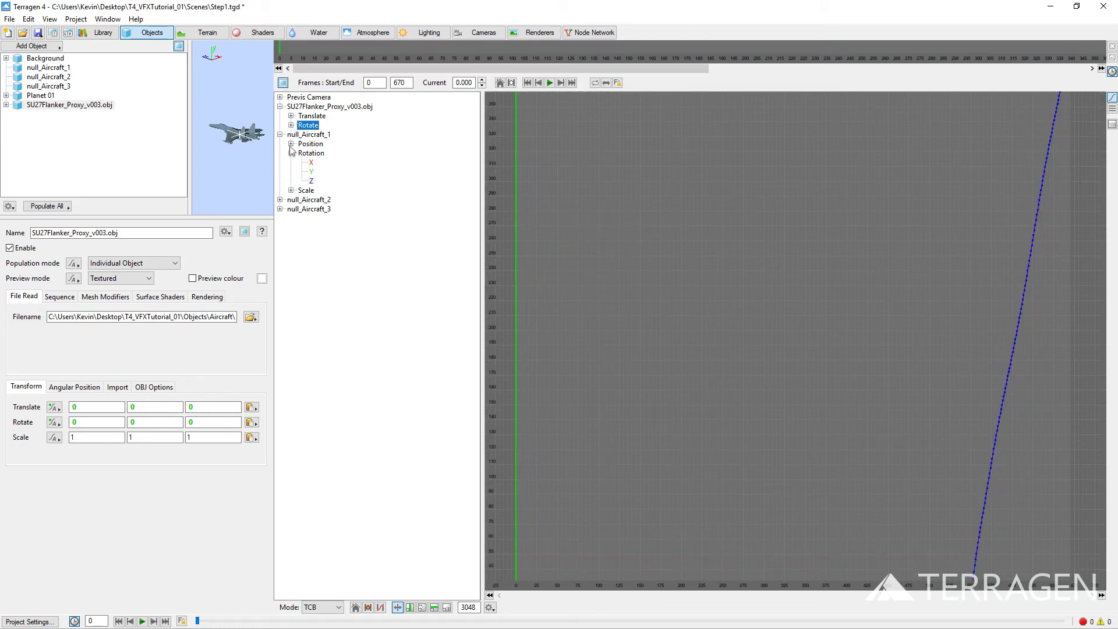
{"action": "left_click", "coordinate": [291, 153]}
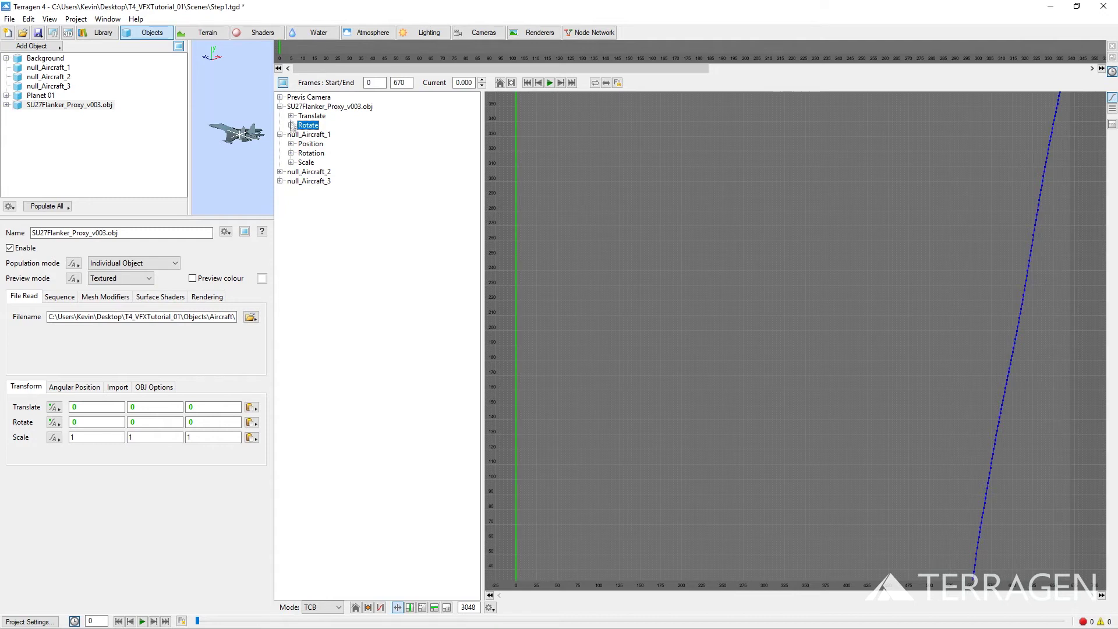
{"action": "left_click", "coordinate": [291, 115]}
{"action": "left_click", "coordinate": [313, 135]}
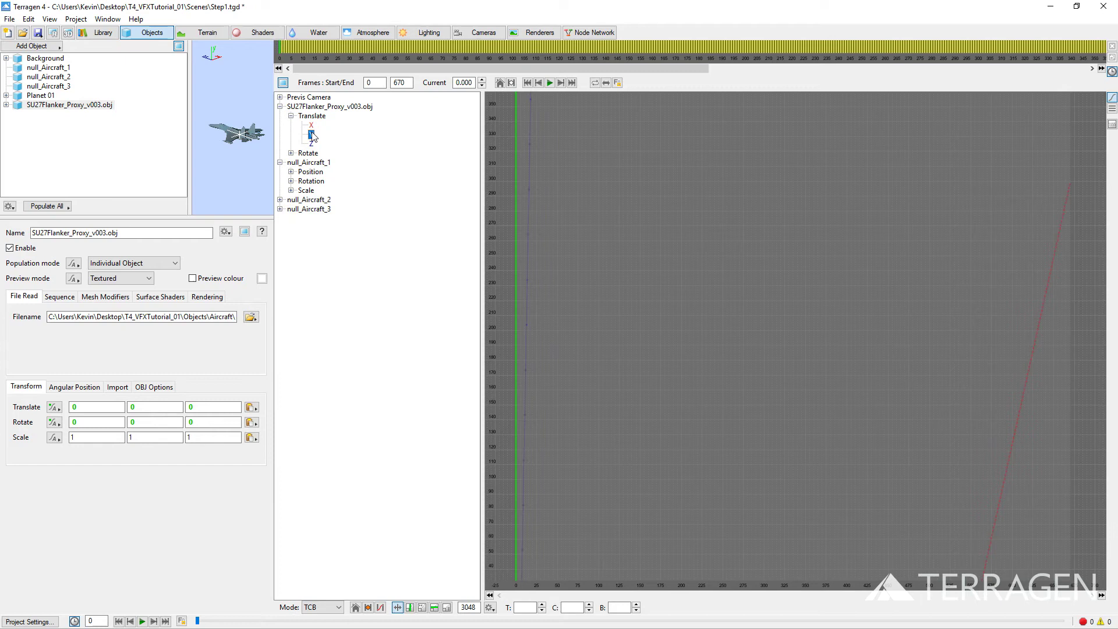
{"action": "left_click", "coordinate": [381, 608]}
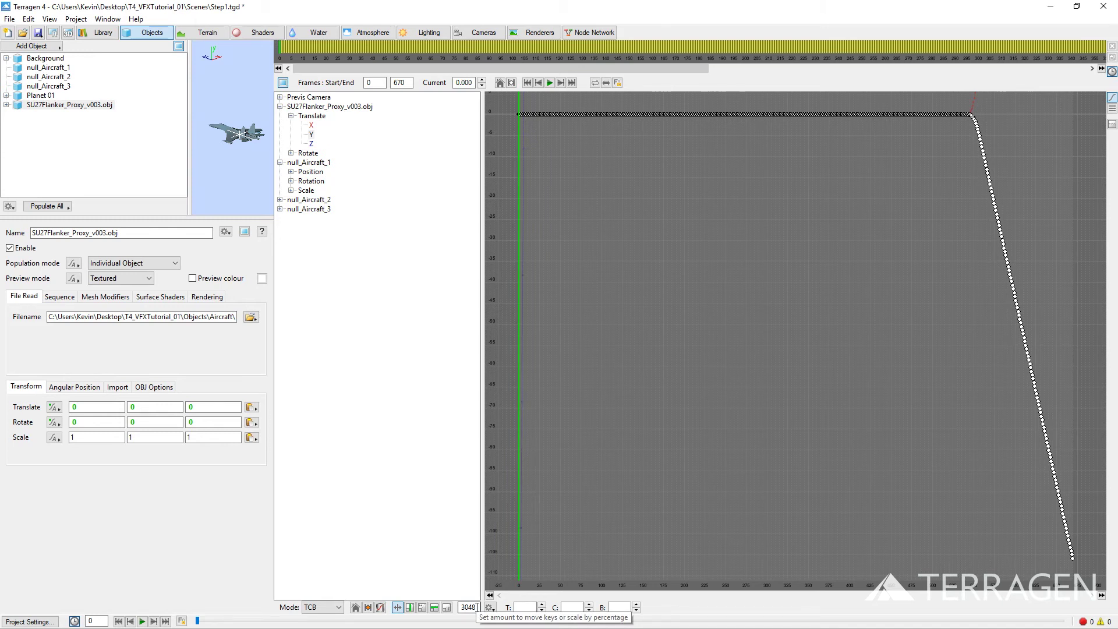
Step: Shift all Translate Y keys up by 3048 using Move by value
{"action": "left_click_drag", "start_coordinate": [477, 606], "coordinate": [455, 606]}
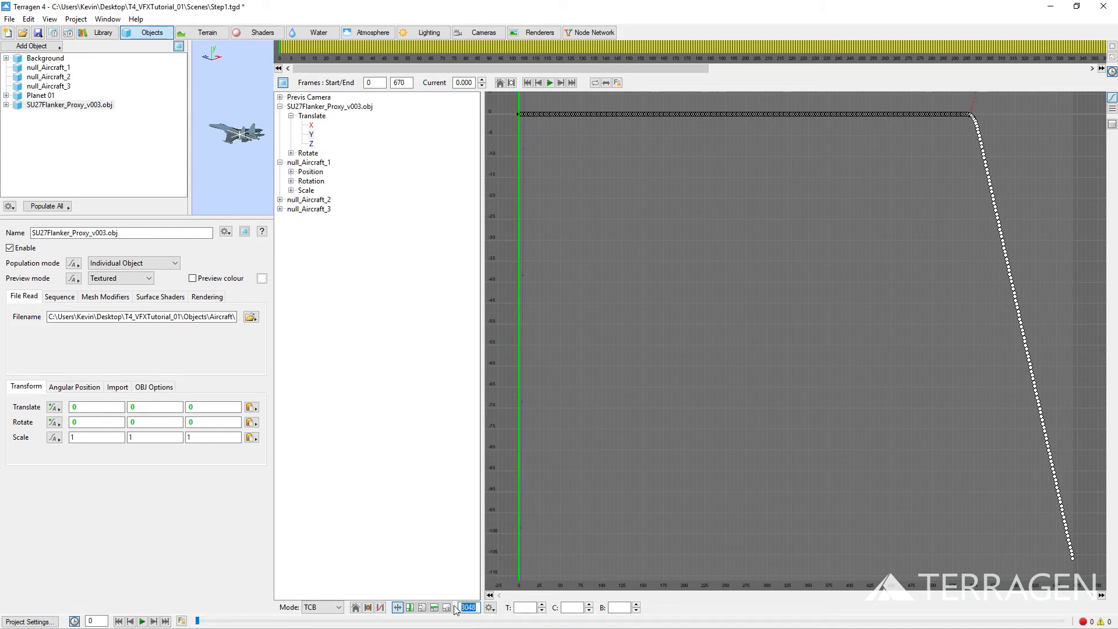
{"action": "left_click", "coordinate": [488, 608]}
{"action": "left_click", "coordinate": [572, 516]}
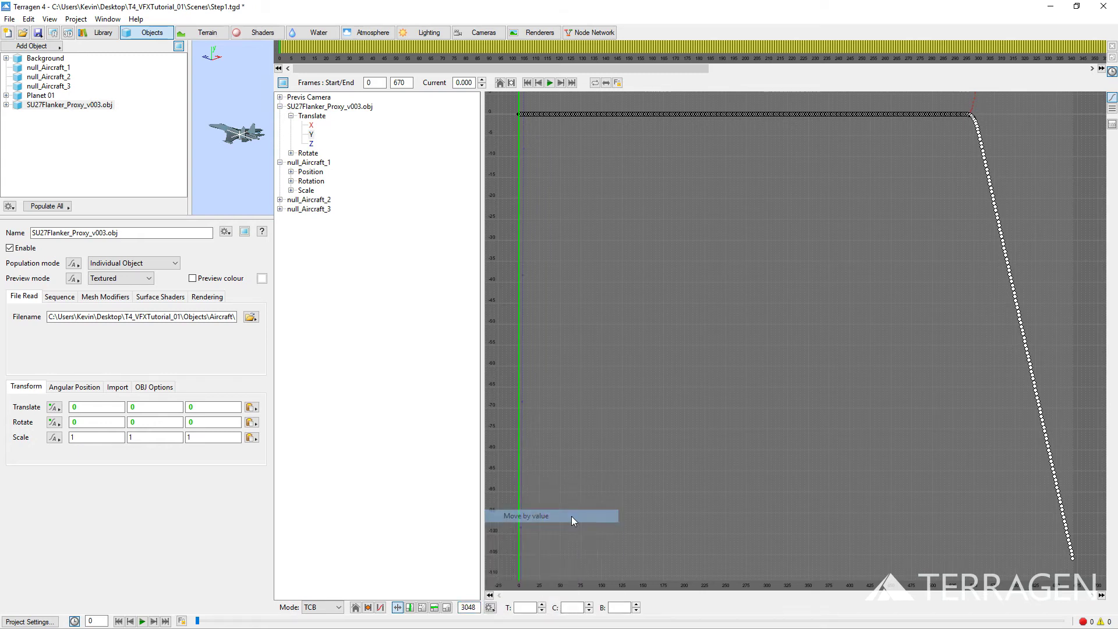
{"action": "left_click", "coordinate": [524, 517]}
{"action": "key", "text": "Up"}
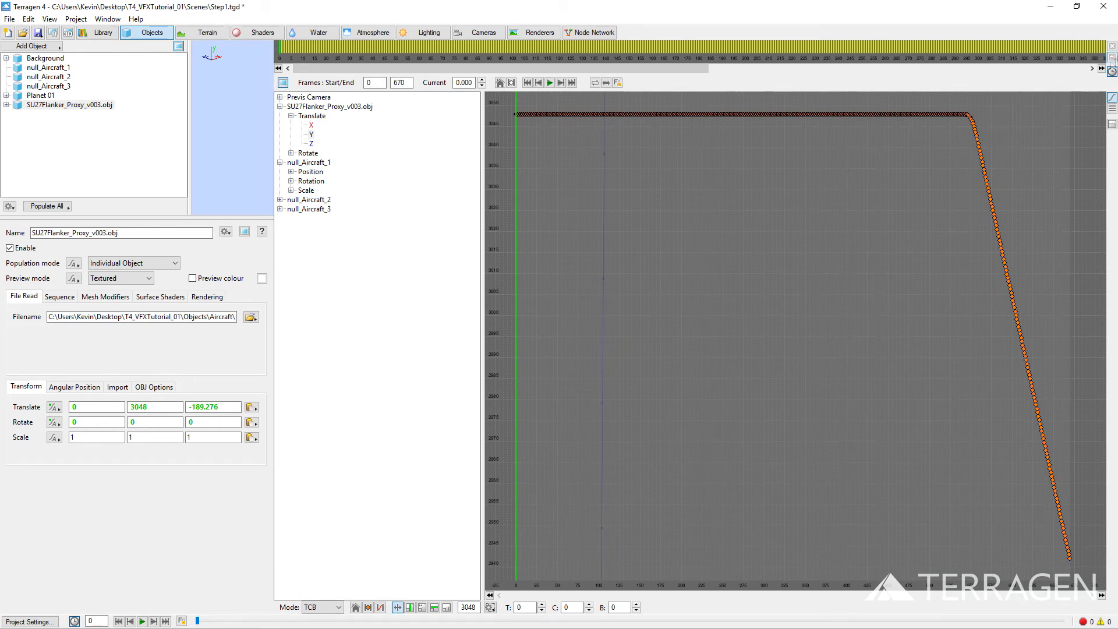
Step: Close the curve editor, show preview objects smooth shaded, and play the jet animation
{"action": "left_click", "coordinate": [1112, 45]}
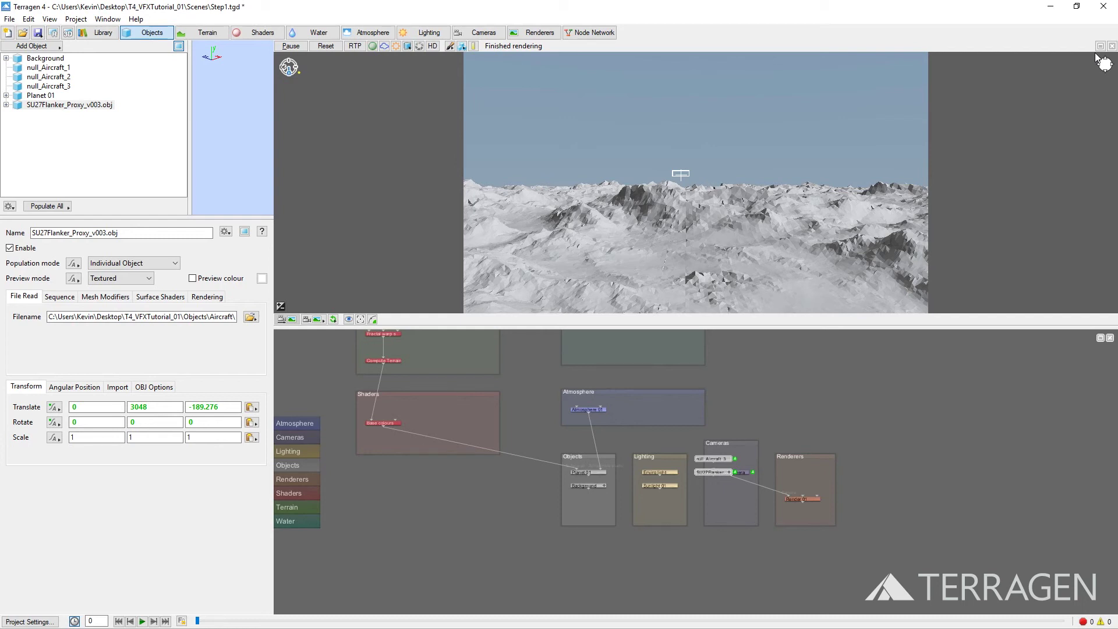
{"action": "left_click", "coordinate": [407, 47]}
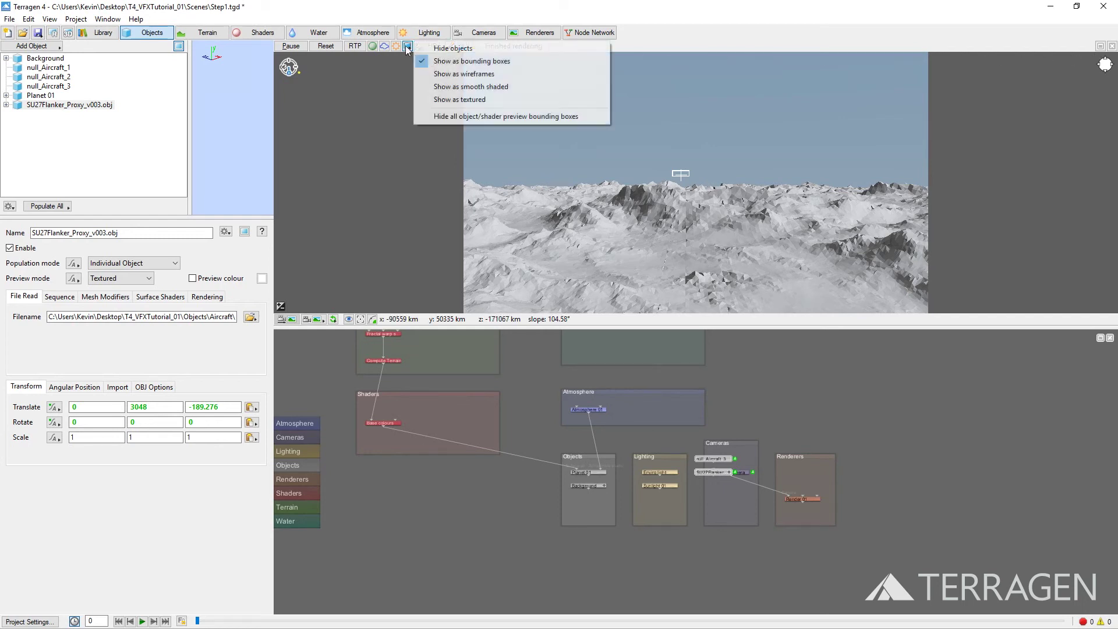
{"action": "left_click", "coordinate": [442, 87]}
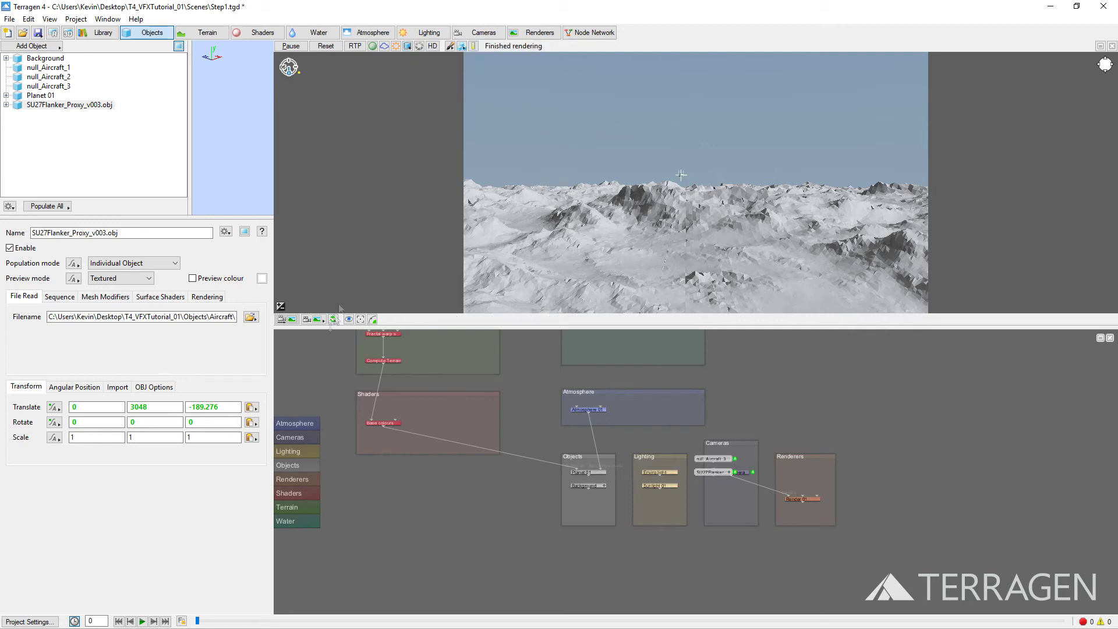
{"action": "left_click", "coordinate": [142, 621]}
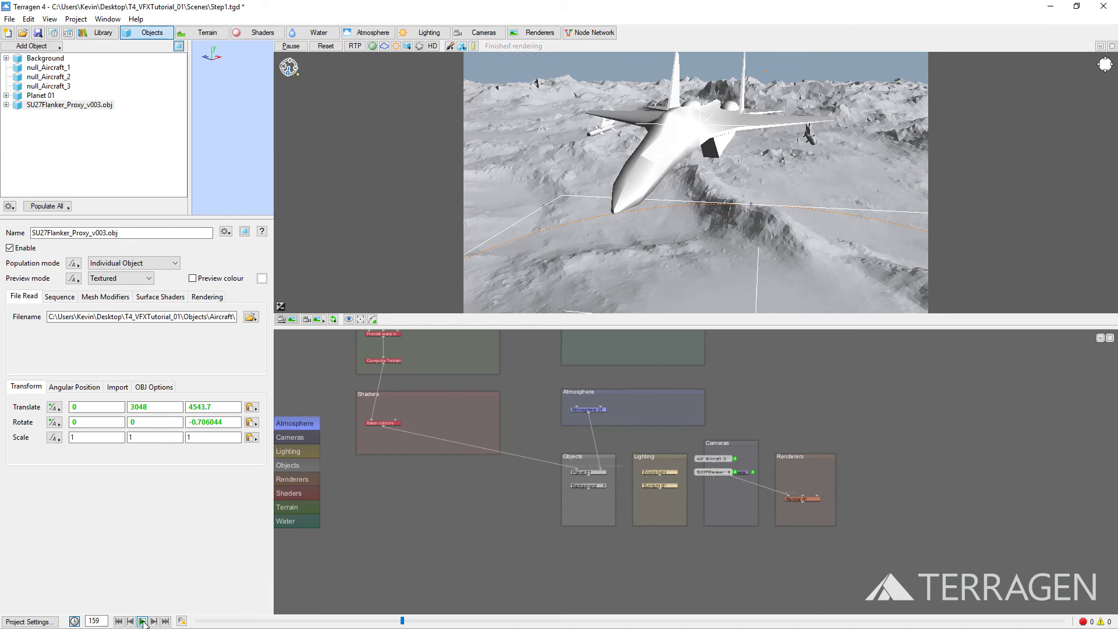
Step: Rewind to the first frame and play the three-jet flyover
{"action": "left_click", "coordinate": [118, 622]}
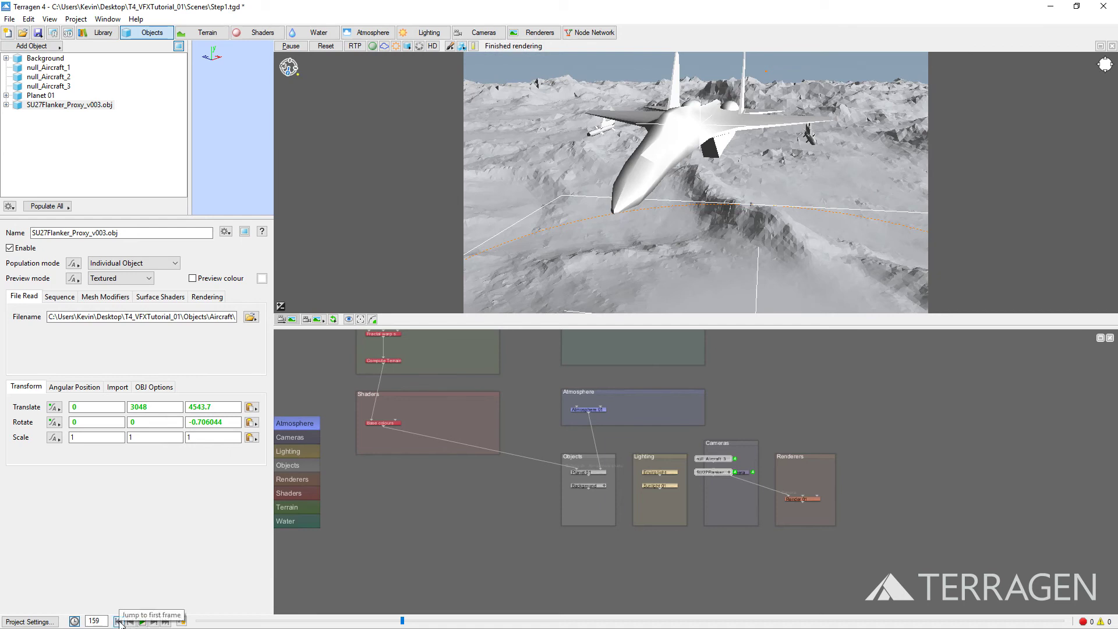
{"action": "left_click", "coordinate": [142, 622]}
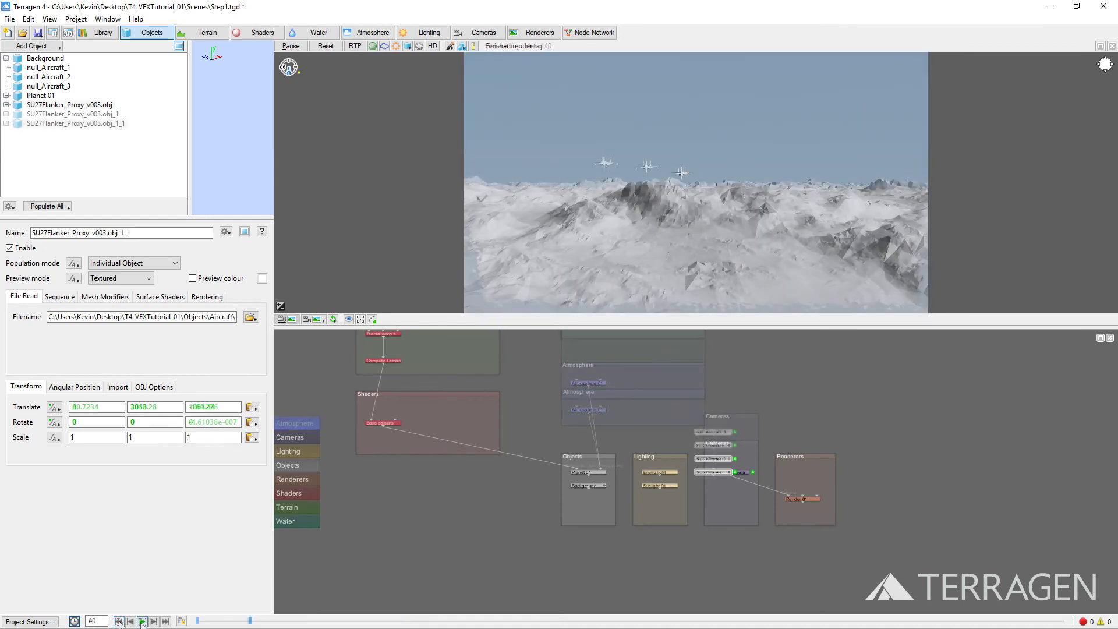